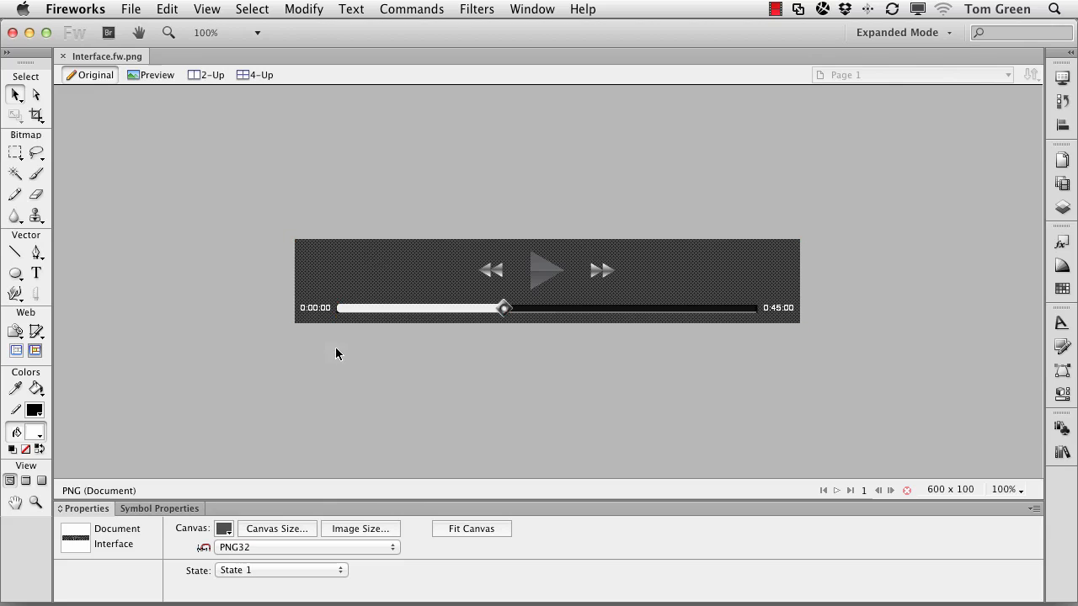
# Fill the light progress bar rectangle with dark green #1A6600 and set its fill opacity to 40.
pyautogui.click(383, 314)
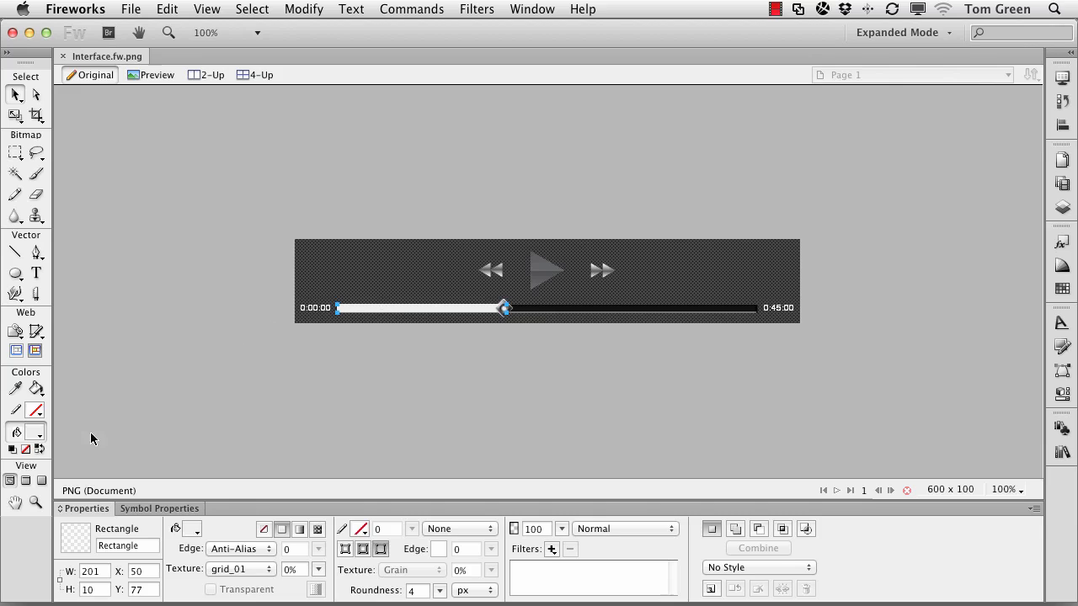
pyautogui.click(37, 435)
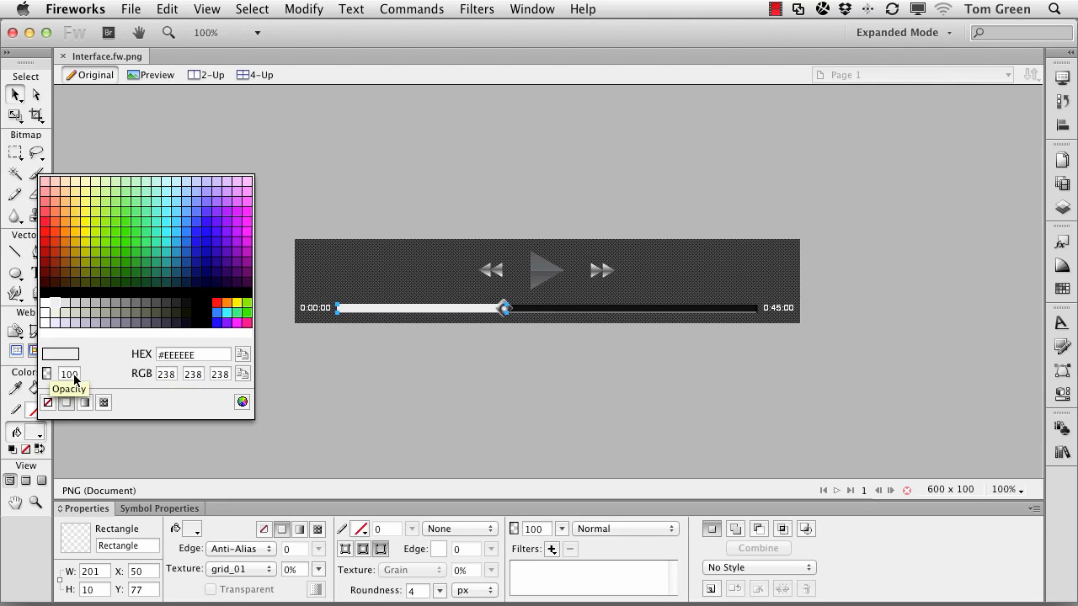
pyautogui.click(119, 270)
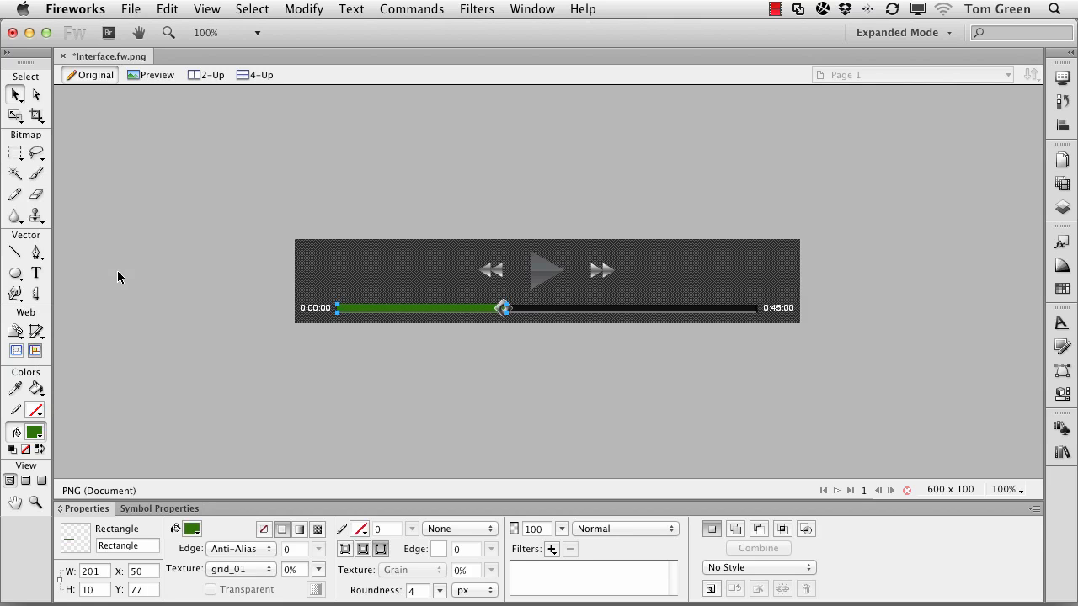
pyautogui.click(39, 432)
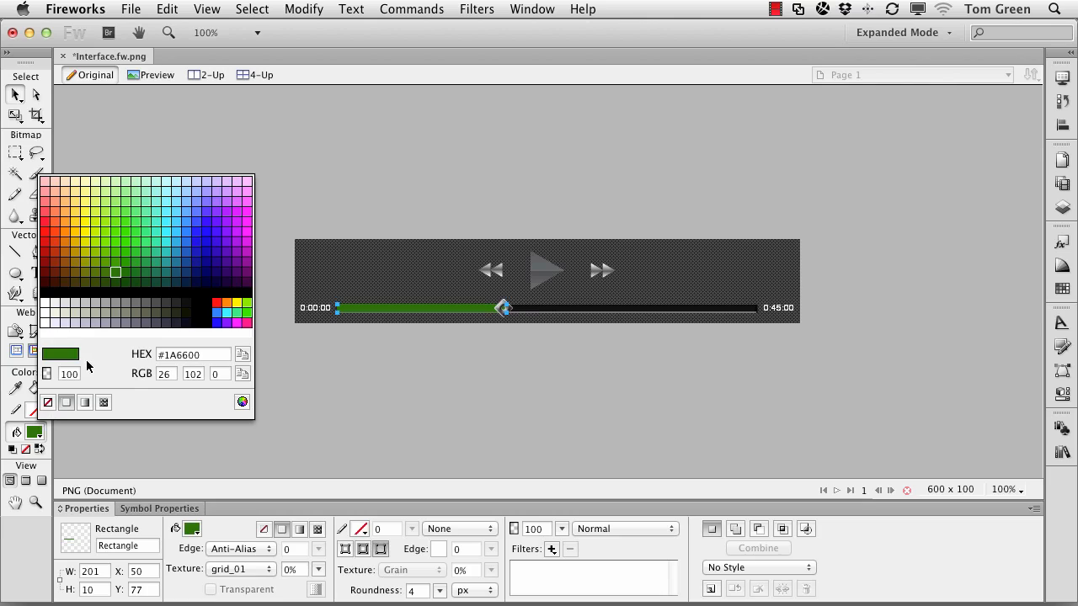
pyautogui.click(67, 379)
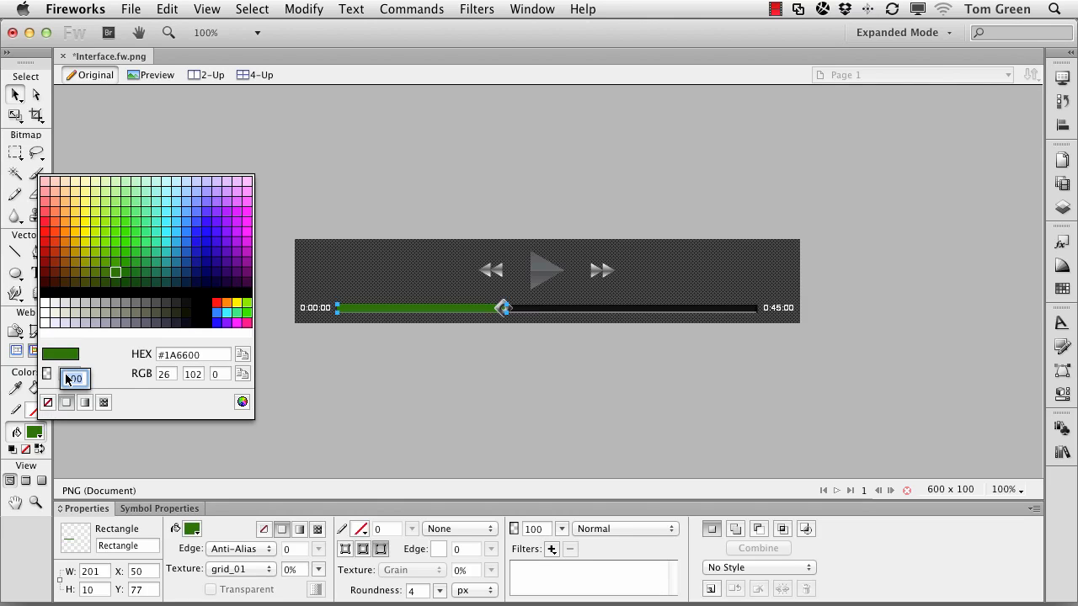
pyautogui.write('40')
pyautogui.press('Return')
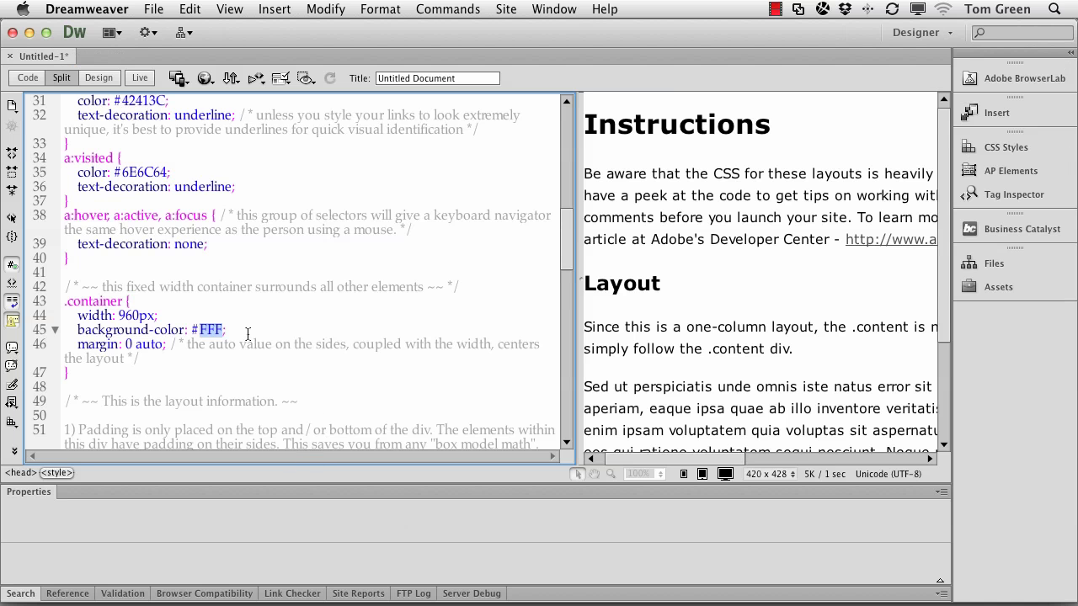
# Switch to Dreamweaver and replace the FFF value of the .container background-color with rgba(0,0,0,40).
pyautogui.write('rgba(0,0,0,40)')
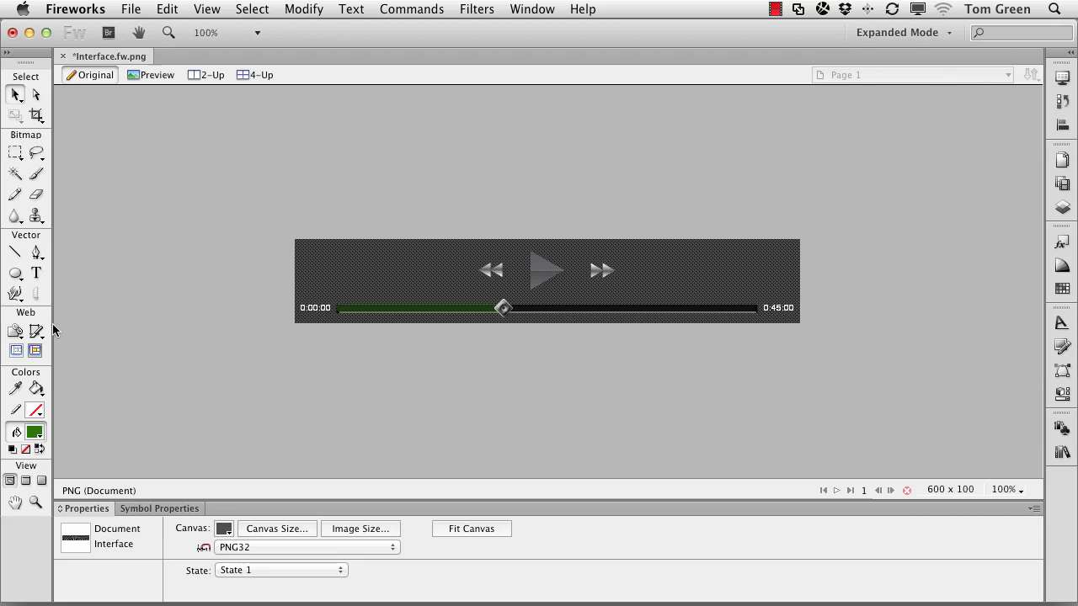
# Switch to Fireworks, sample the progress bar's green with the Eyedropper, and set the tool to 5x5 Average sampling and RGBA color format.
pyautogui.click(14, 389)
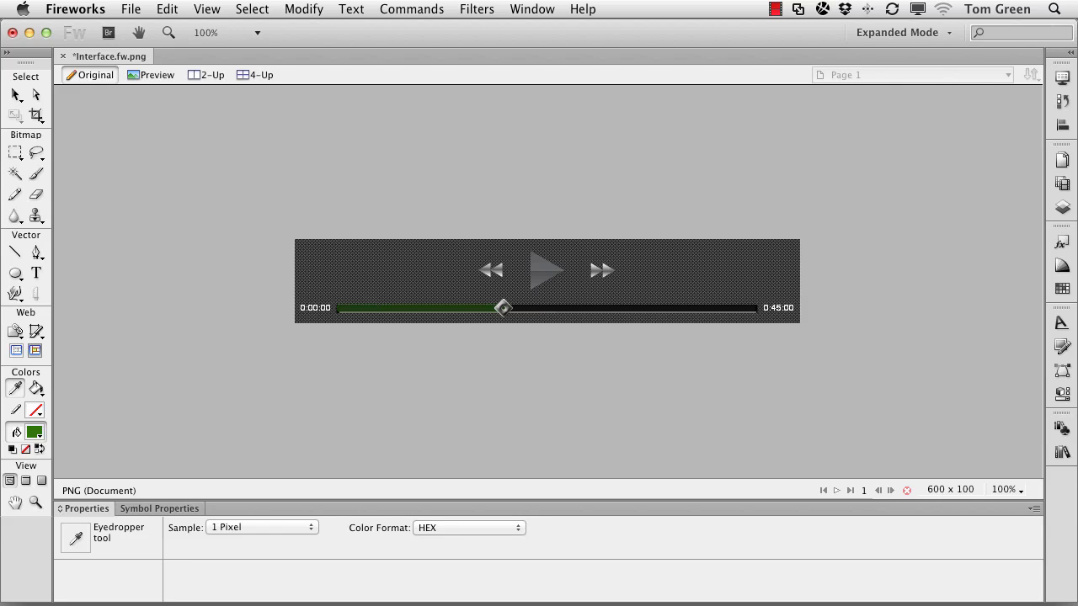
pyautogui.click(418, 309)
pyautogui.click(287, 527)
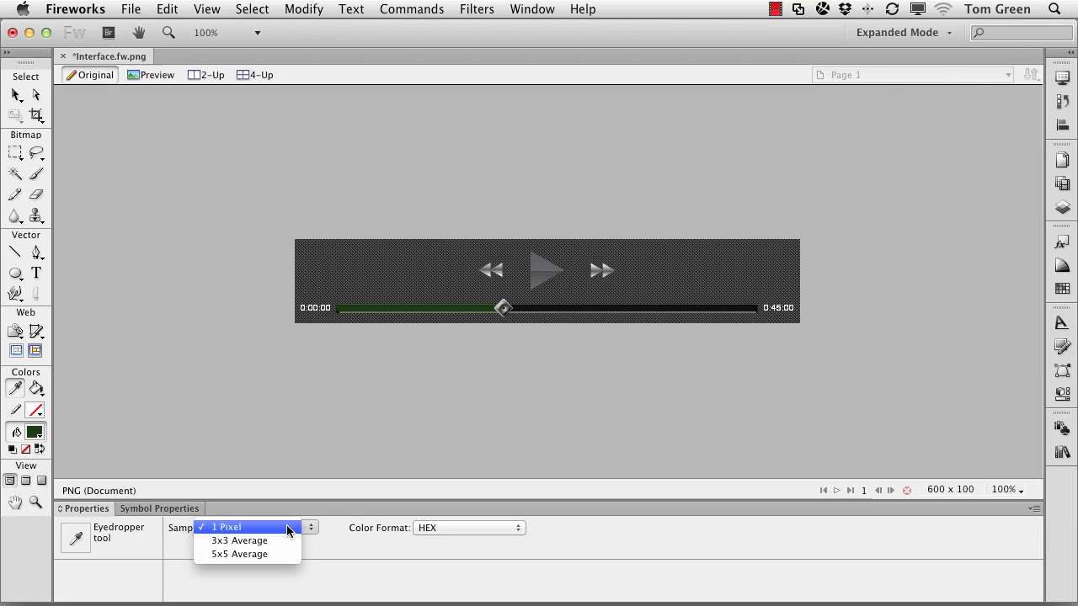
pyautogui.click(257, 557)
pyautogui.click(459, 528)
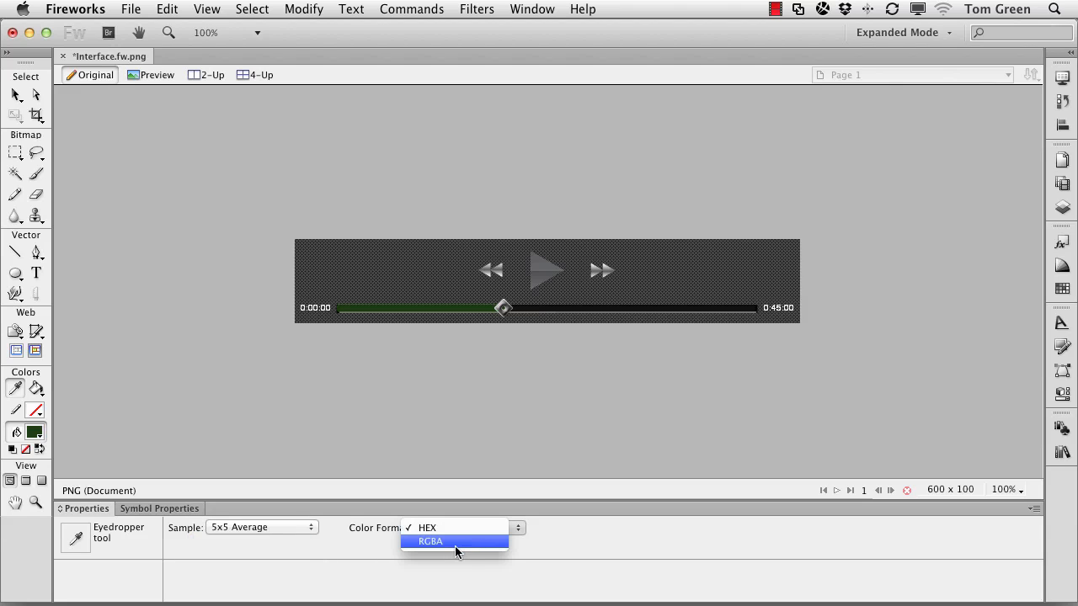
pyautogui.click(455, 544)
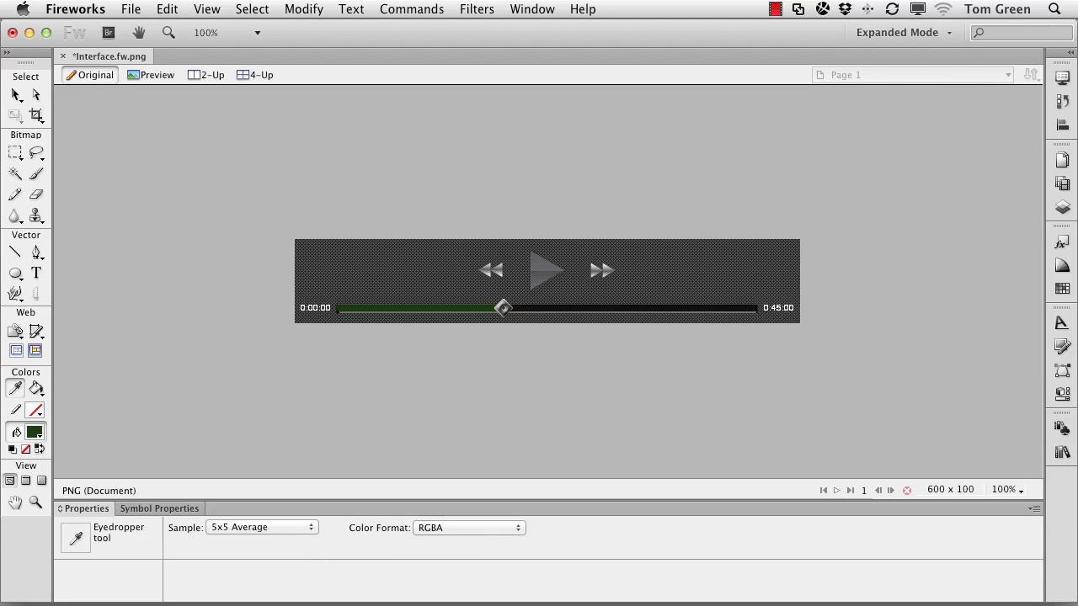
pyautogui.rightClick(417, 308)
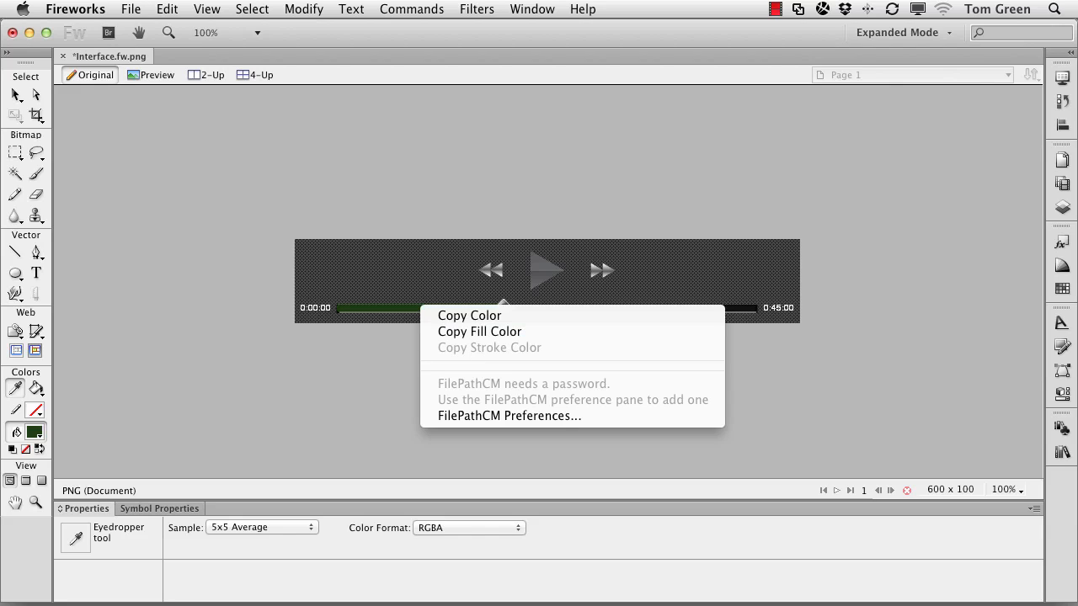
pyautogui.click(10, 93)
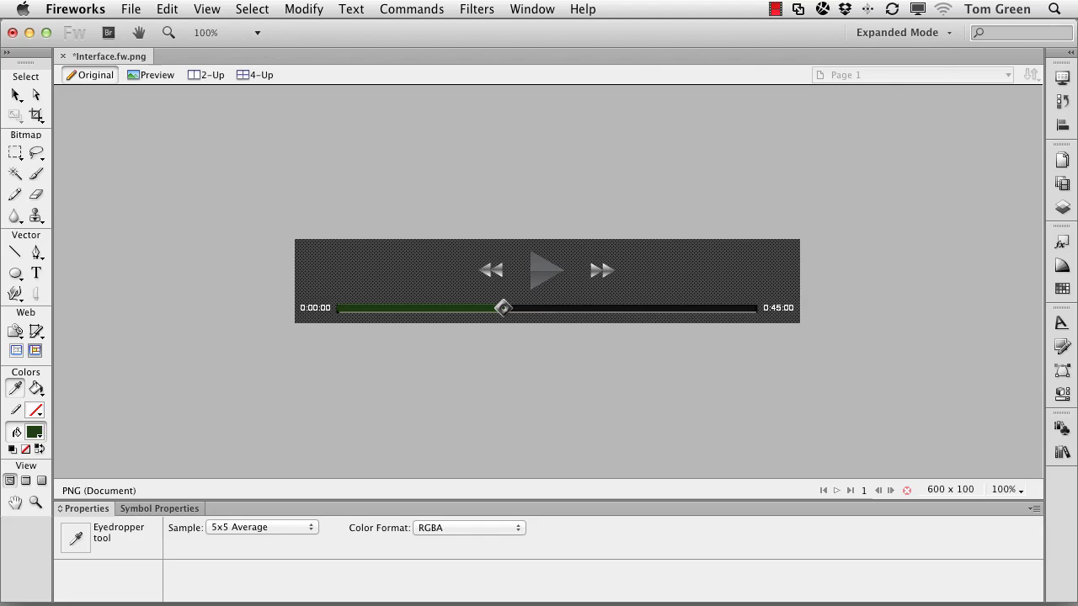
# Select the play triangle, float the Properties panel above the artwork, and collapse the Symbol Properties panel.
pyautogui.click(16, 95)
pyautogui.click(541, 276)
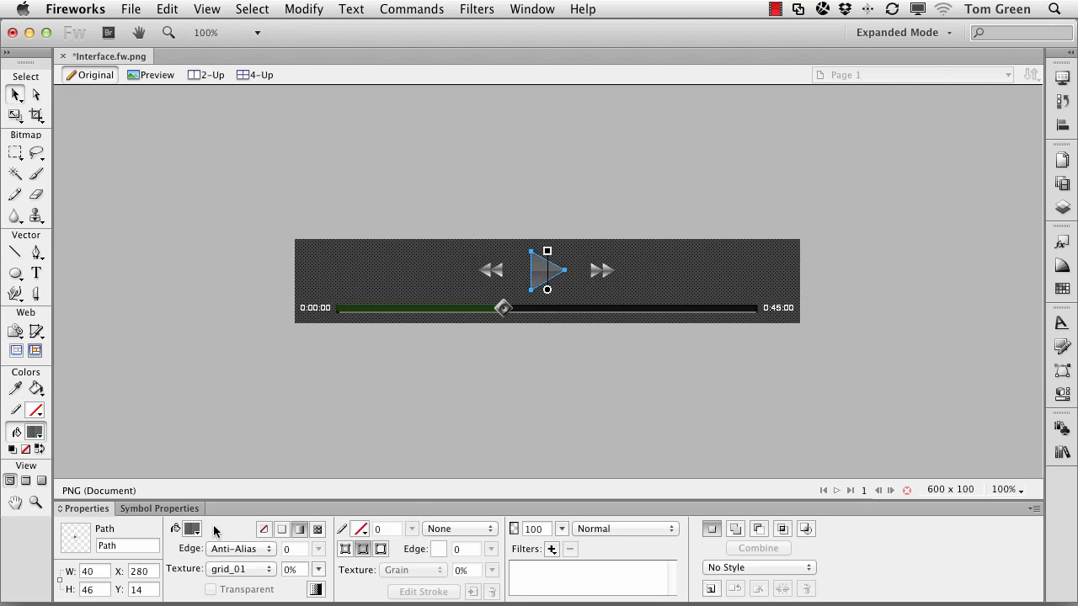
pyautogui.moveTo(95, 514); pyautogui.dragTo(131, 124)
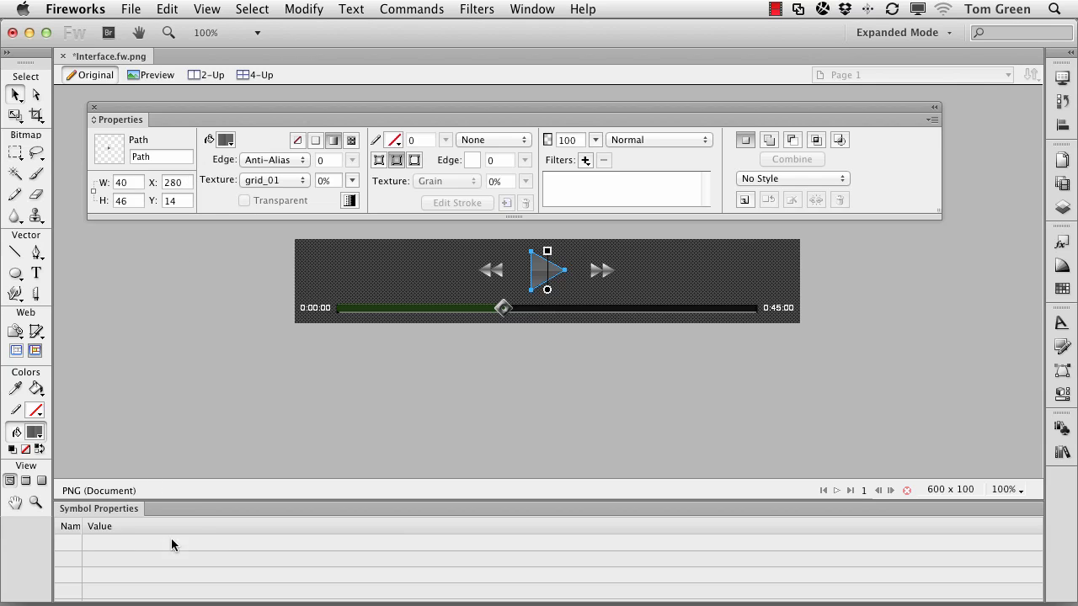
pyautogui.doubleClick(97, 509)
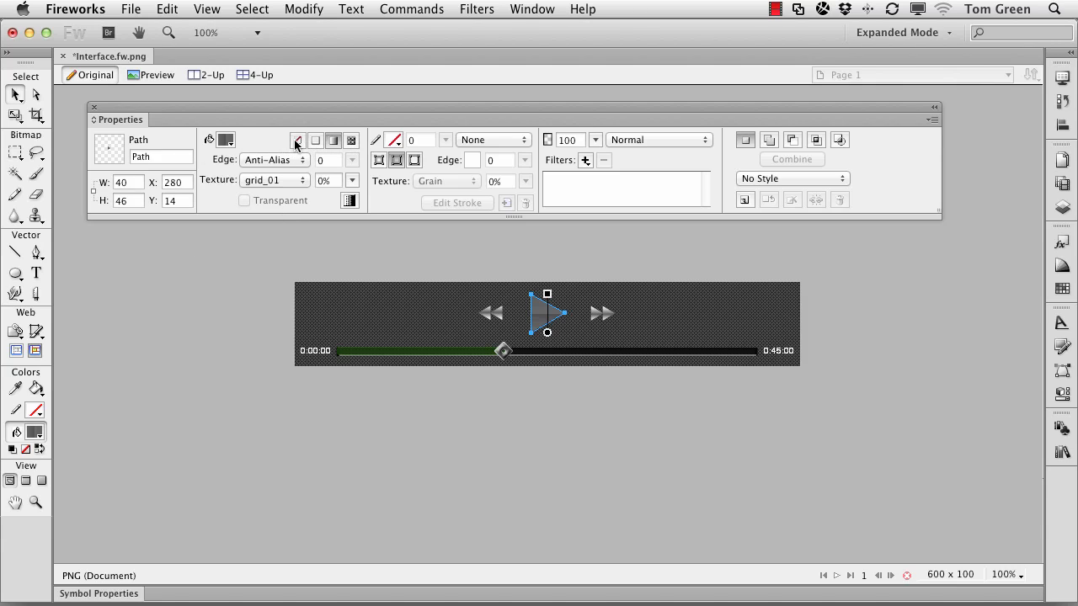
# Apply a pattern fill to the play triangle, trying the red Check_01_29 pattern and settling on Bar.
pyautogui.click(351, 141)
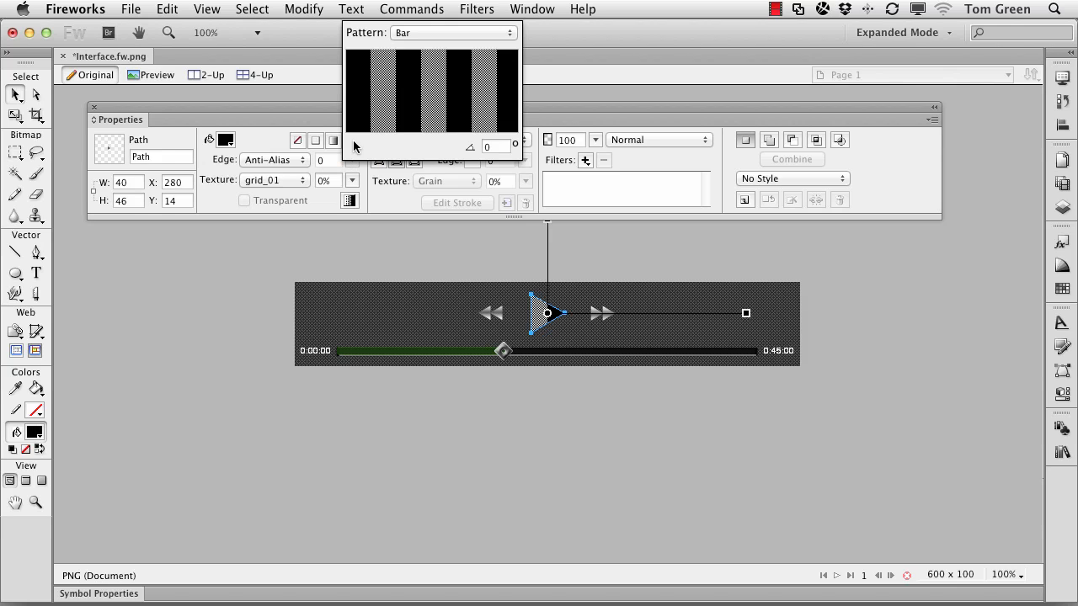
pyautogui.click(429, 33)
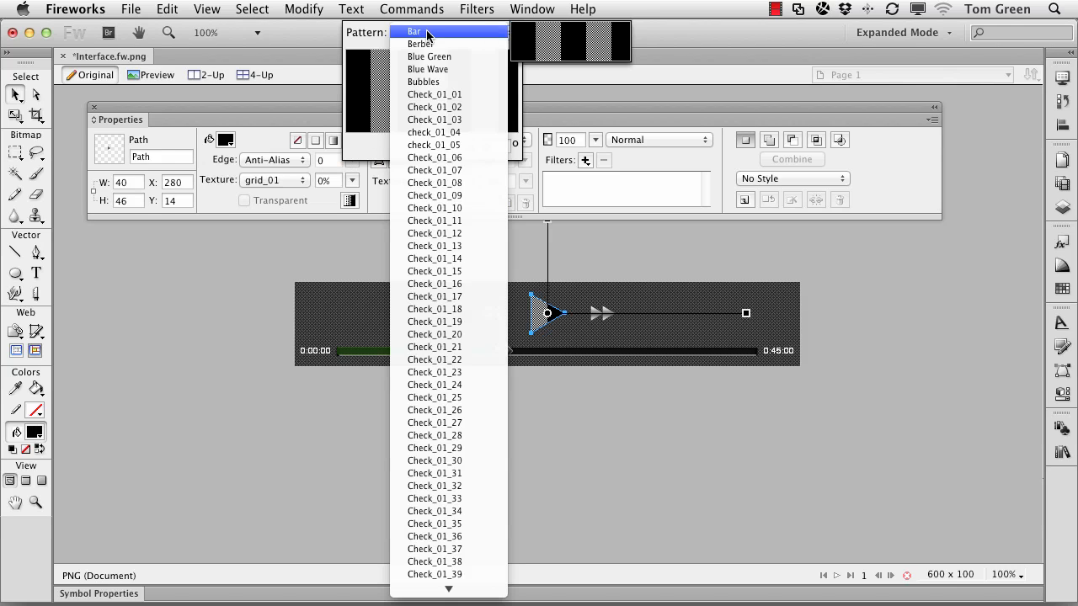
pyautogui.click(432, 449)
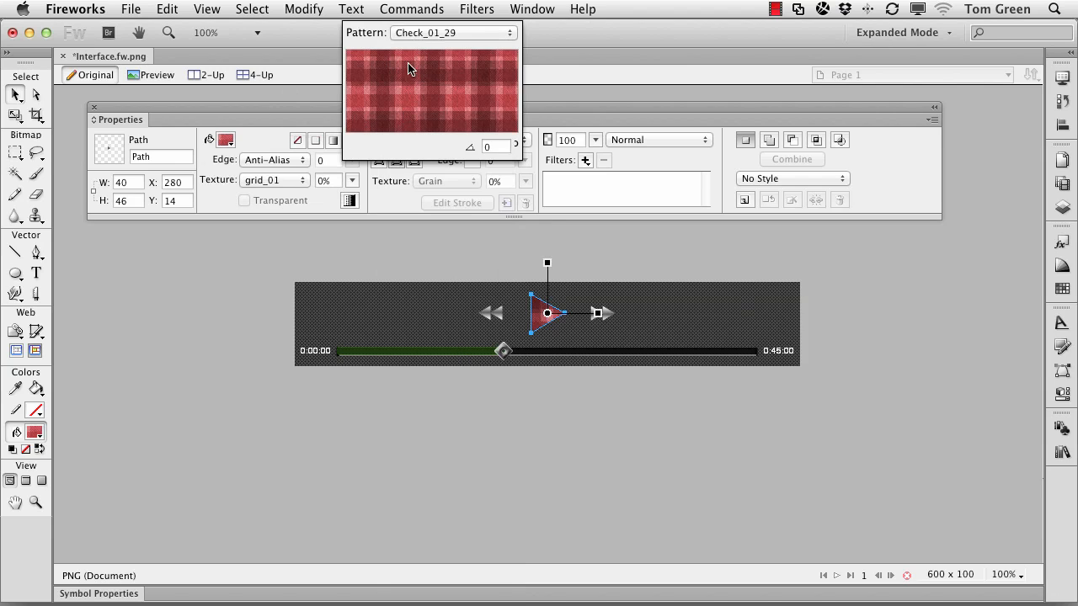
pyautogui.click(412, 33)
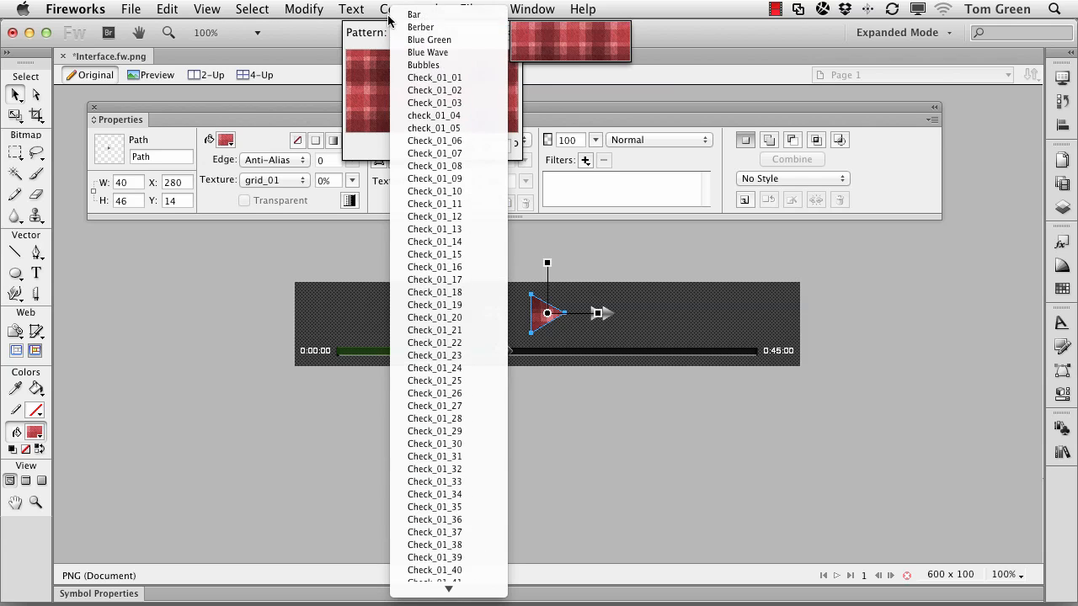
pyautogui.click(396, 17)
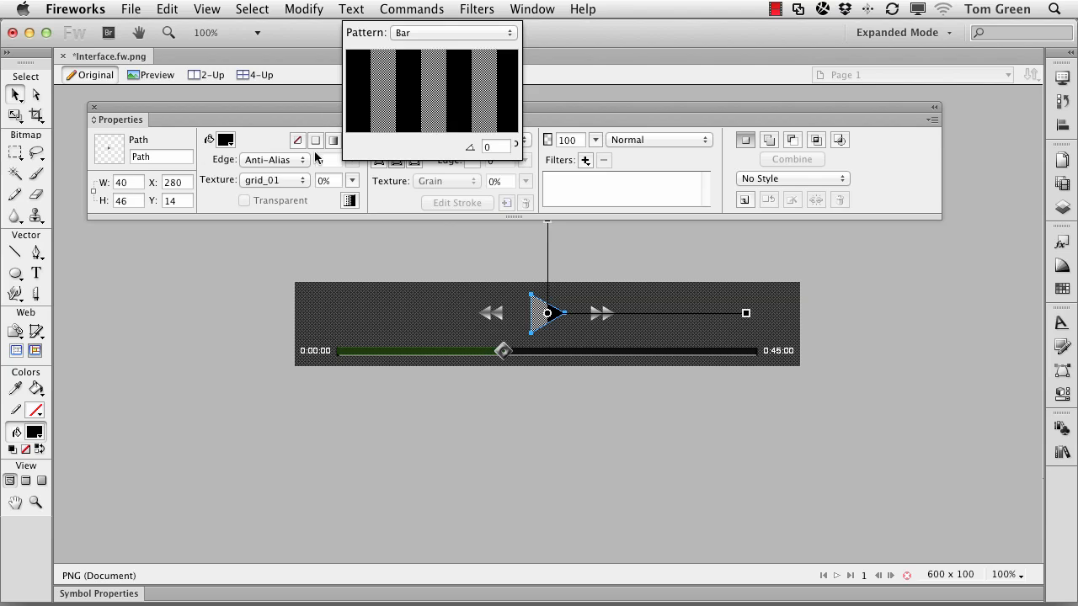
pyautogui.click(388, 210)
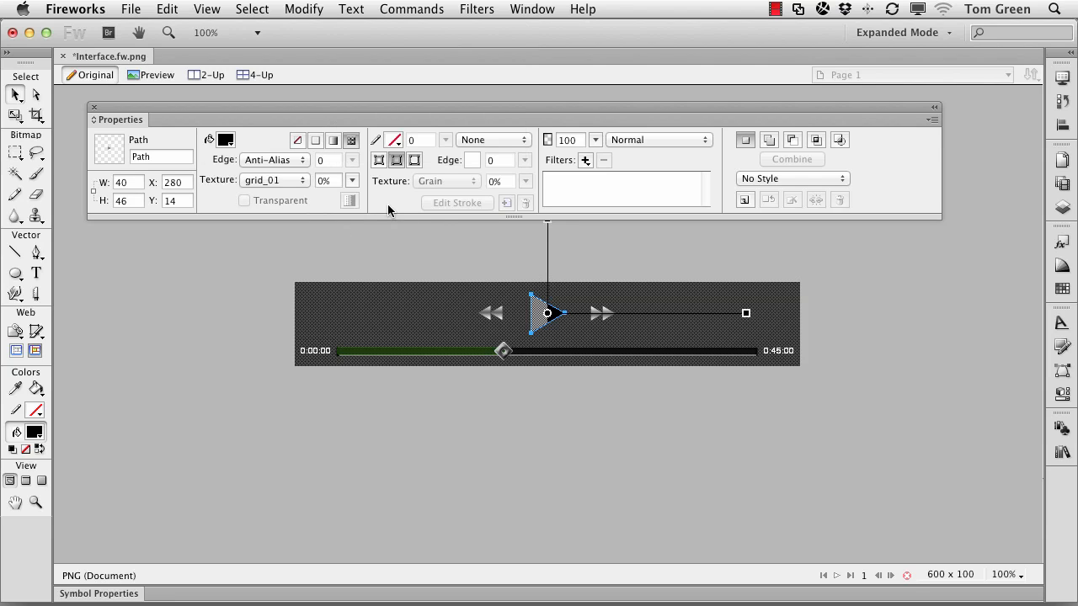
# Fill the play triangle with a Linear gradient running from green to blue.
pyautogui.click(334, 143)
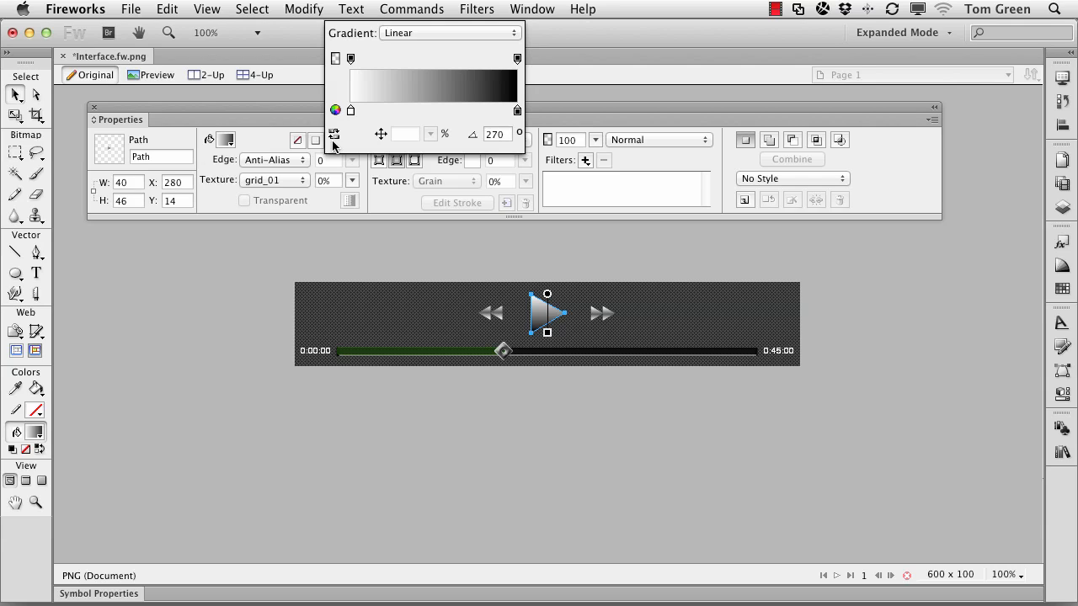
pyautogui.click(351, 112)
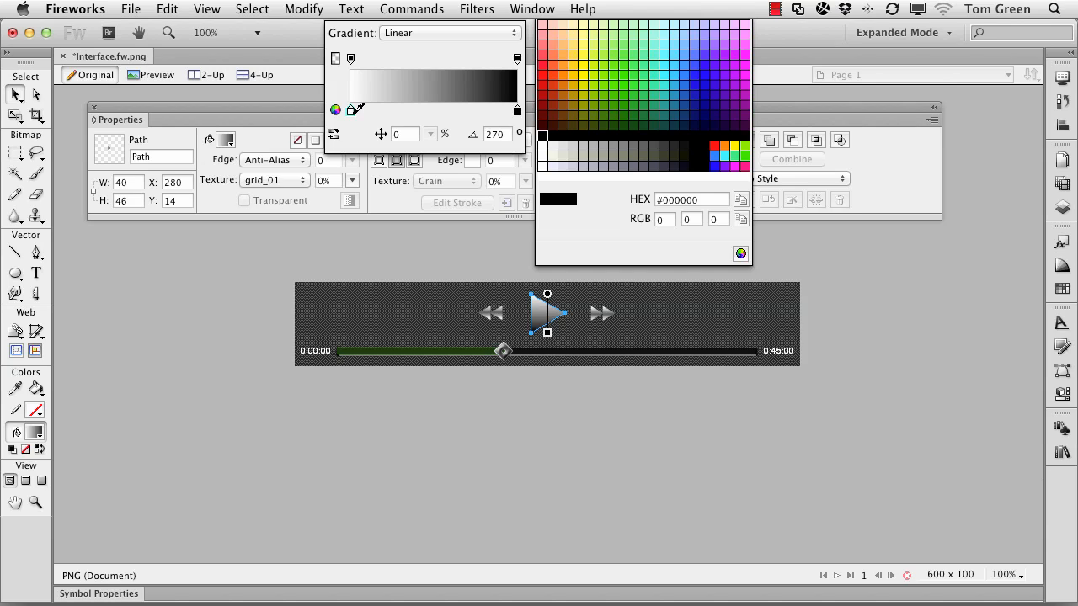
pyautogui.click(614, 95)
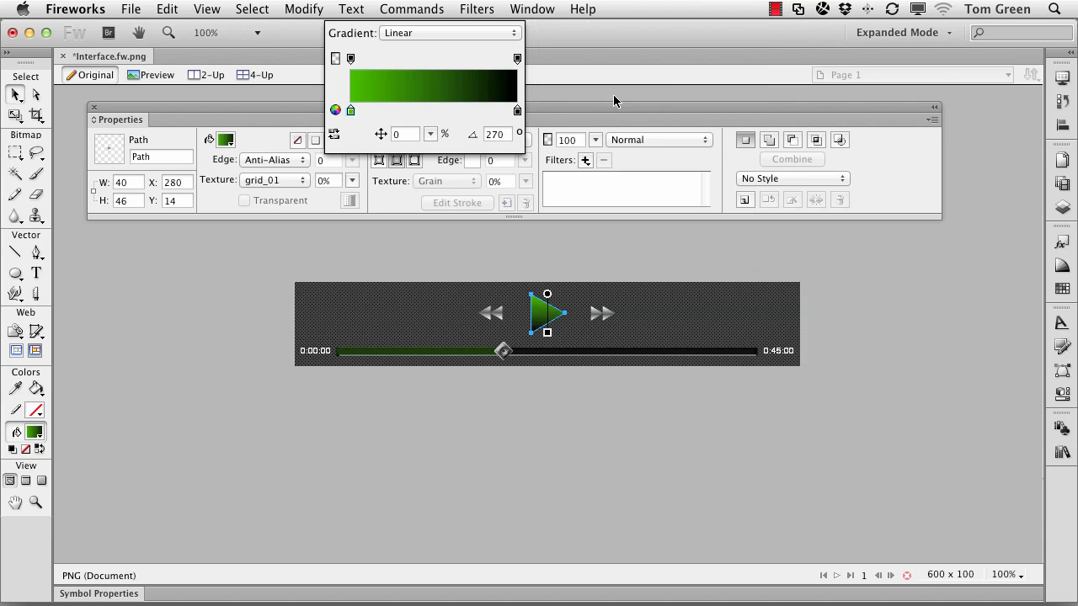
pyautogui.click(517, 111)
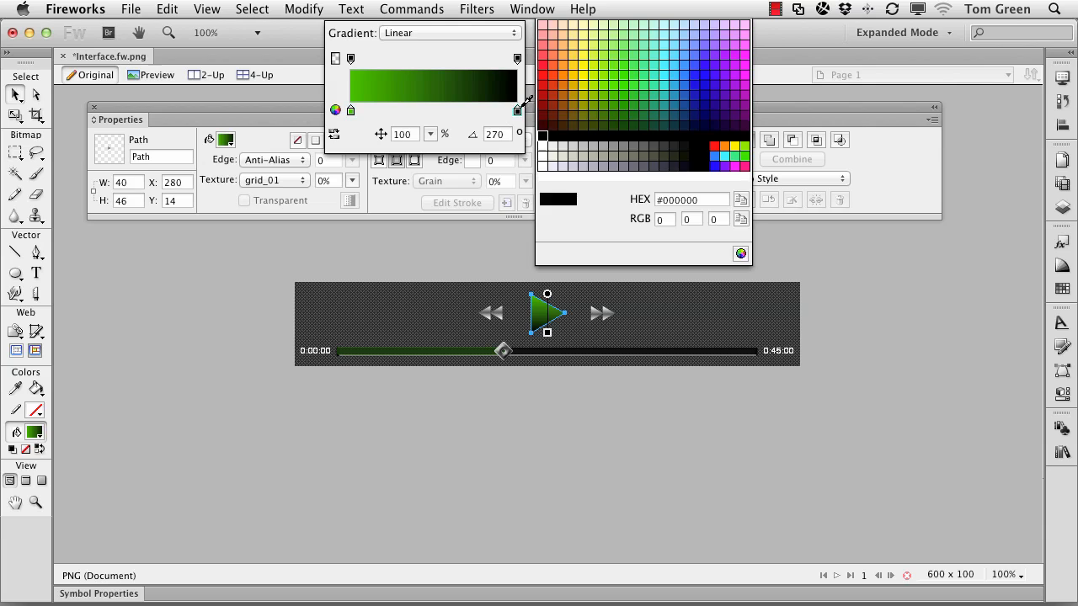
pyautogui.click(641, 87)
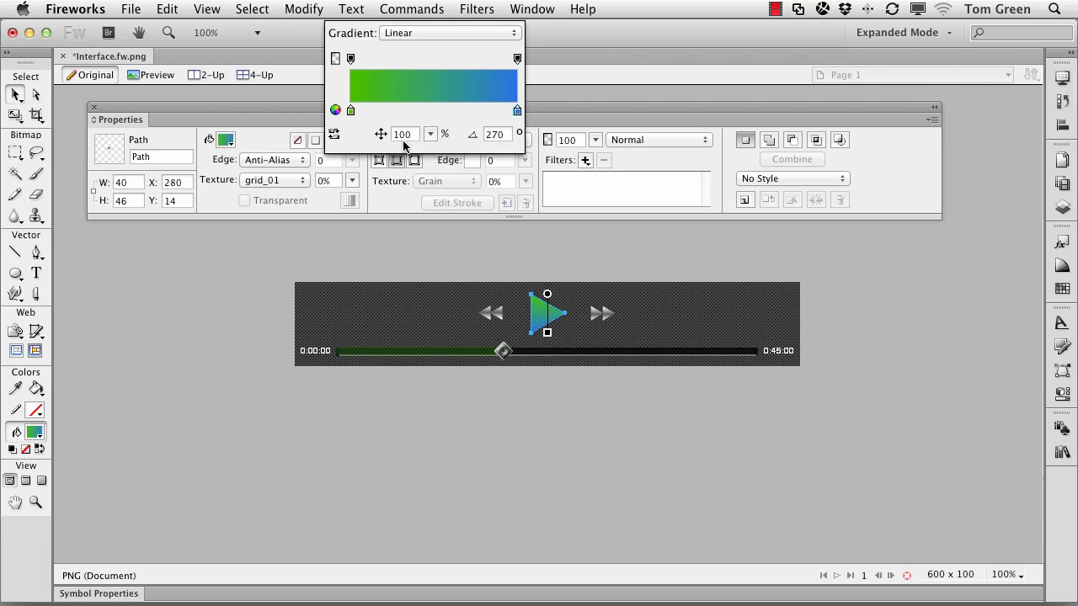
pyautogui.moveTo(428, 139)
pyautogui.mouseDown()
pyautogui.moveTo(428, 204)
pyautogui.moveTo(430, 133)
pyautogui.mouseUp()
pyautogui.doubleClick(498, 134)
pyautogui.click(409, 32)
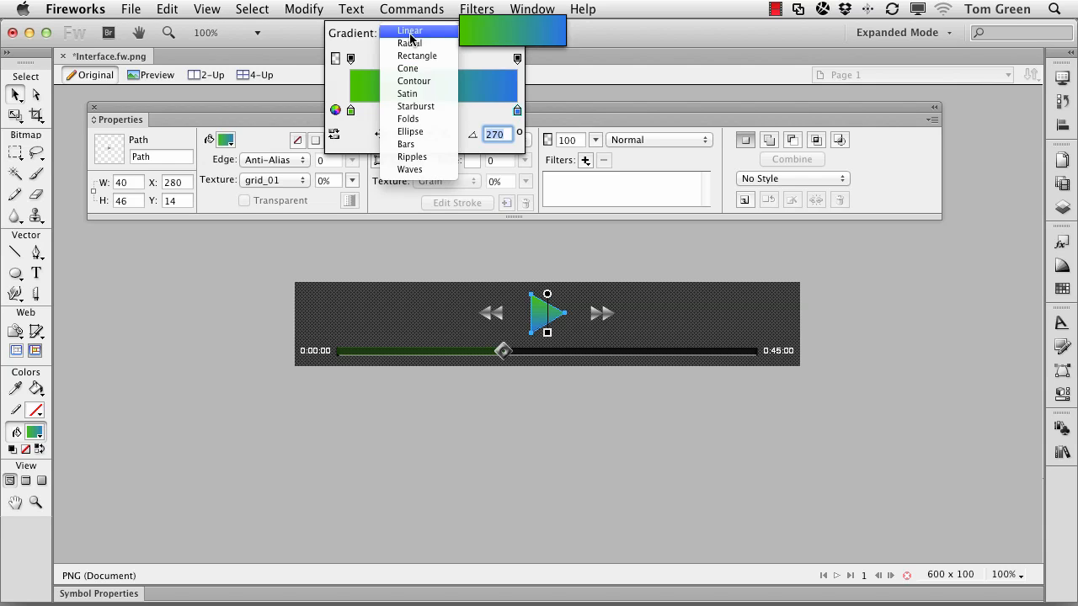
pyautogui.click(409, 33)
pyautogui.click(271, 145)
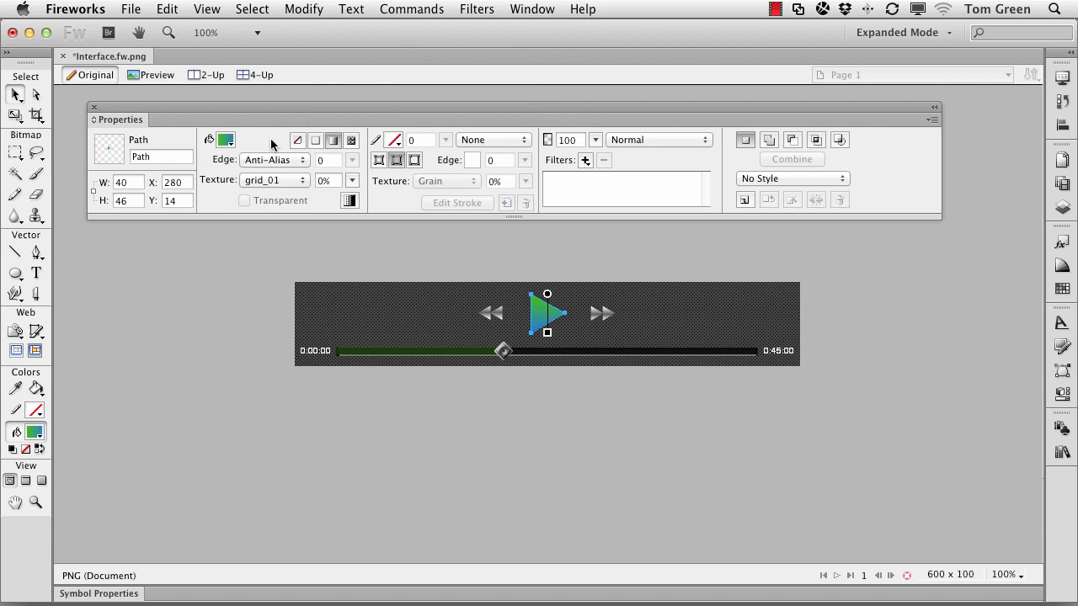
# Give the play triangle a solid olive fill and a dark green #304000 stroke.
pyautogui.click(316, 140)
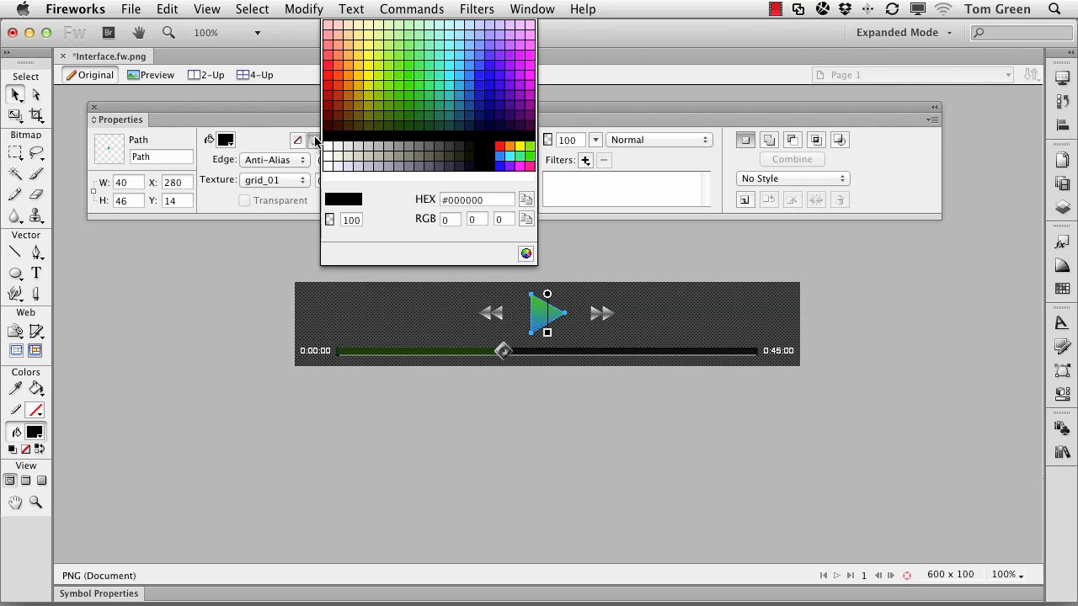
pyautogui.click(376, 108)
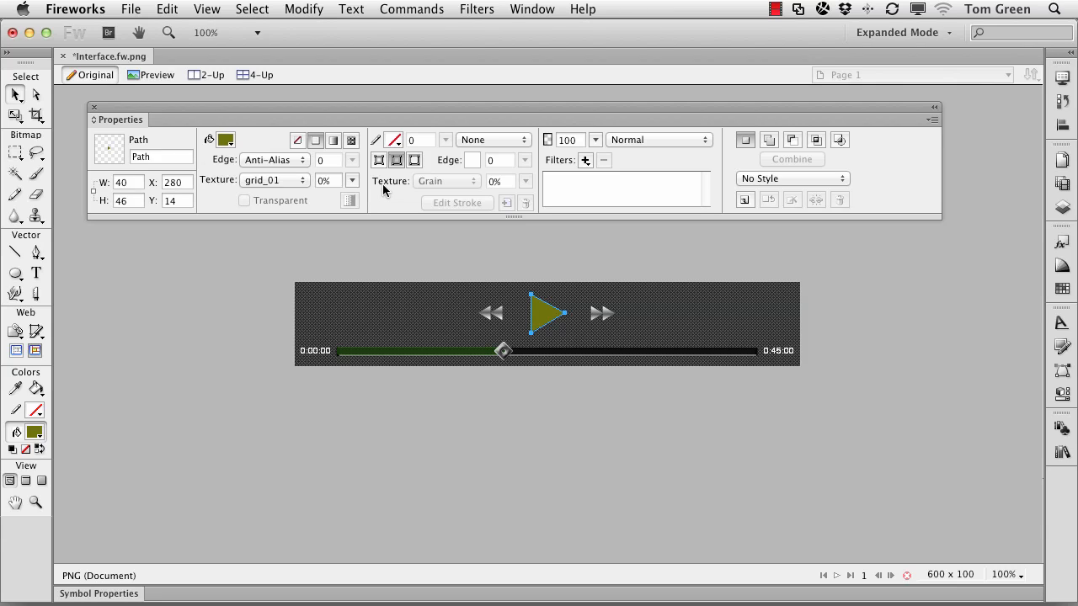
pyautogui.click(394, 141)
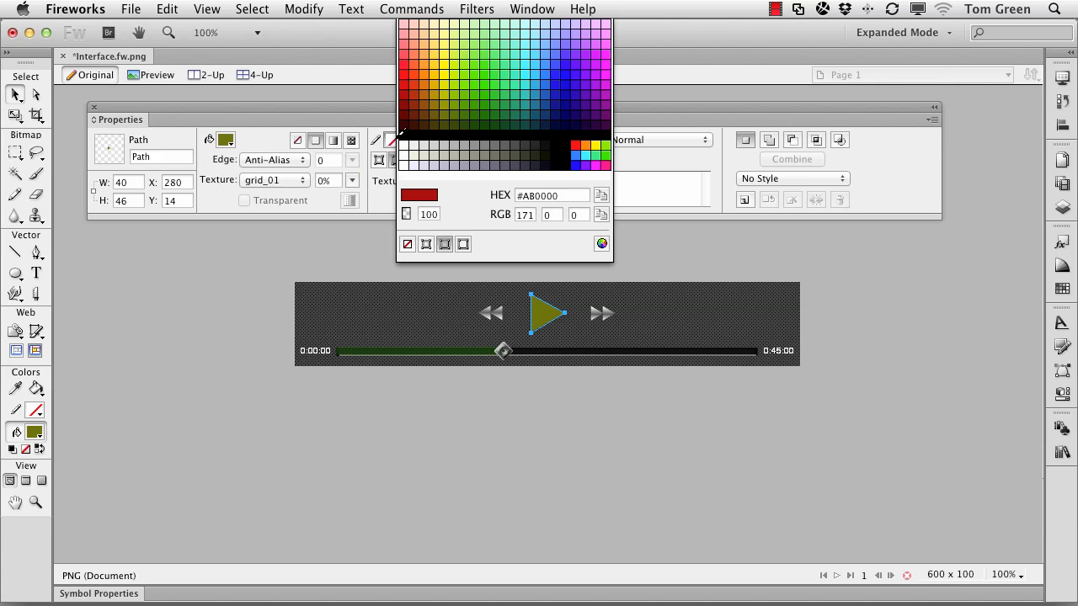
pyautogui.click(454, 120)
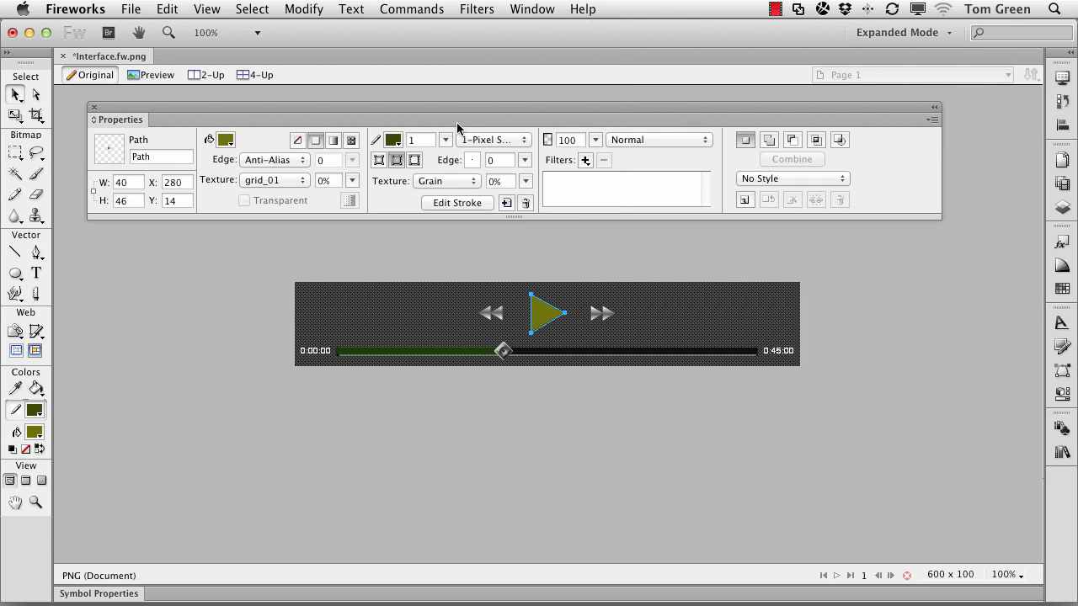
pyautogui.click(394, 139)
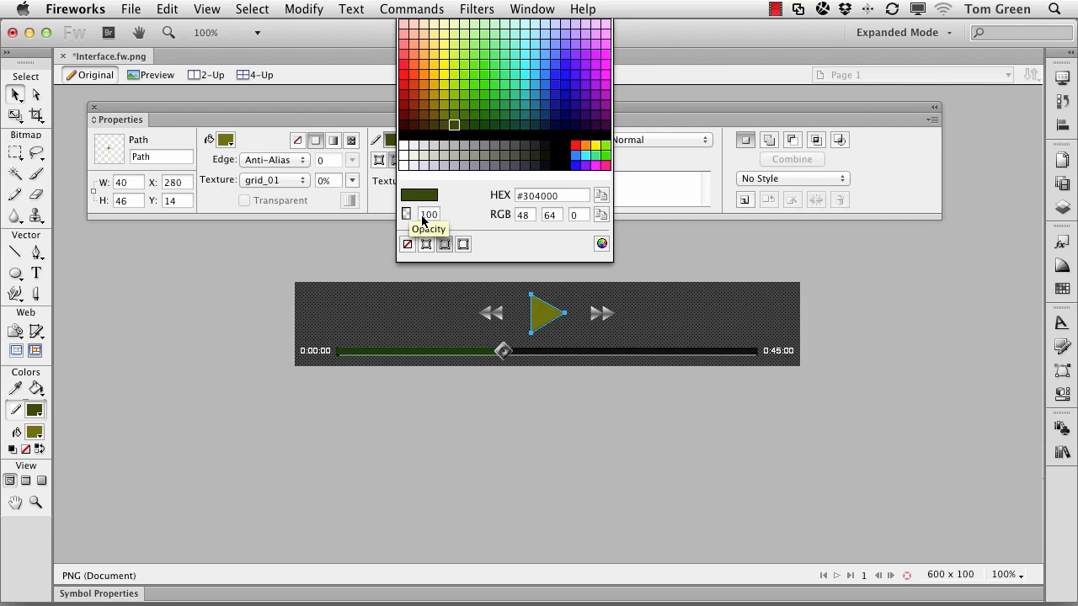
pyautogui.press('Escape')
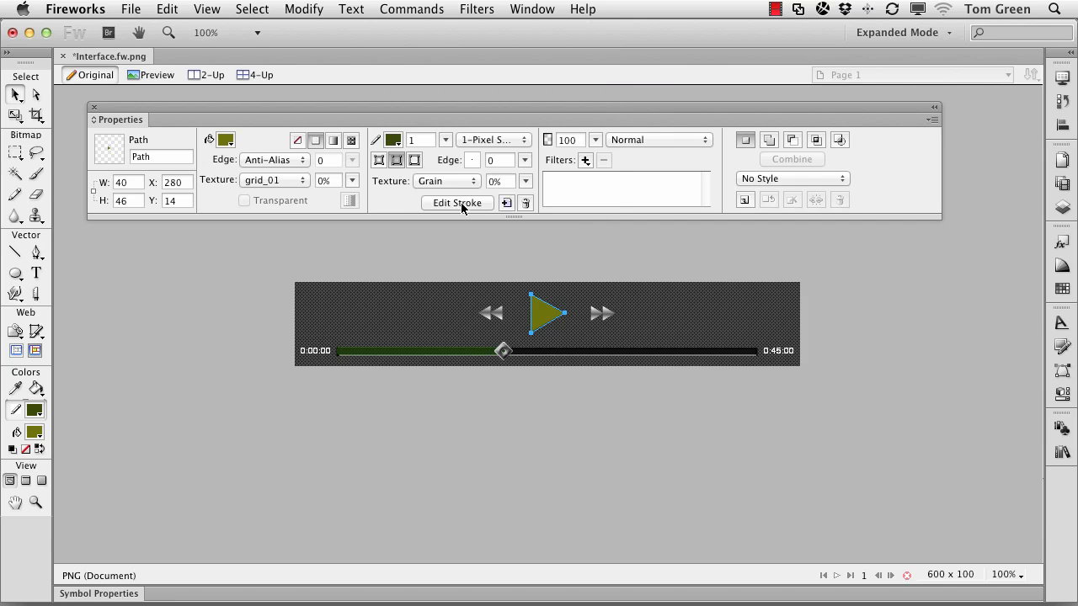